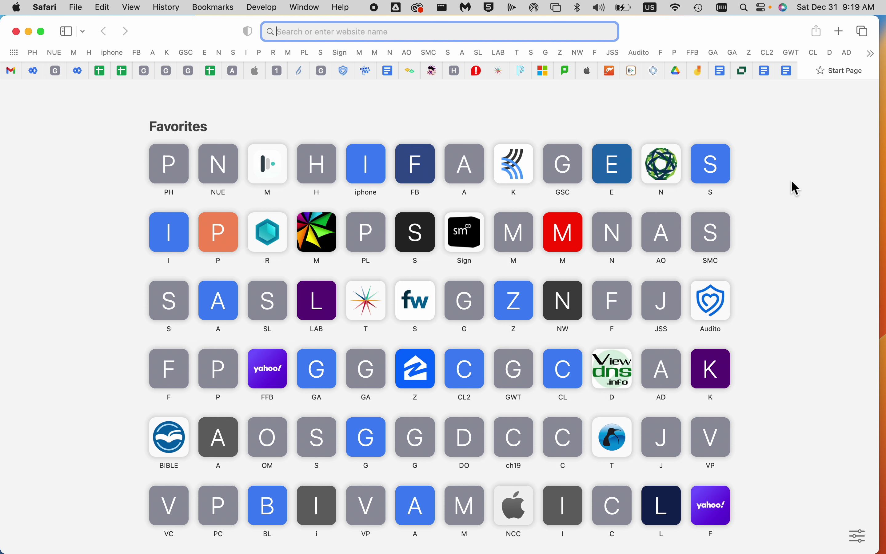
Load chat.openai.com, then return to the welcome page after briefly opening the sign-up page
type("https://chat.openai.com/chat")
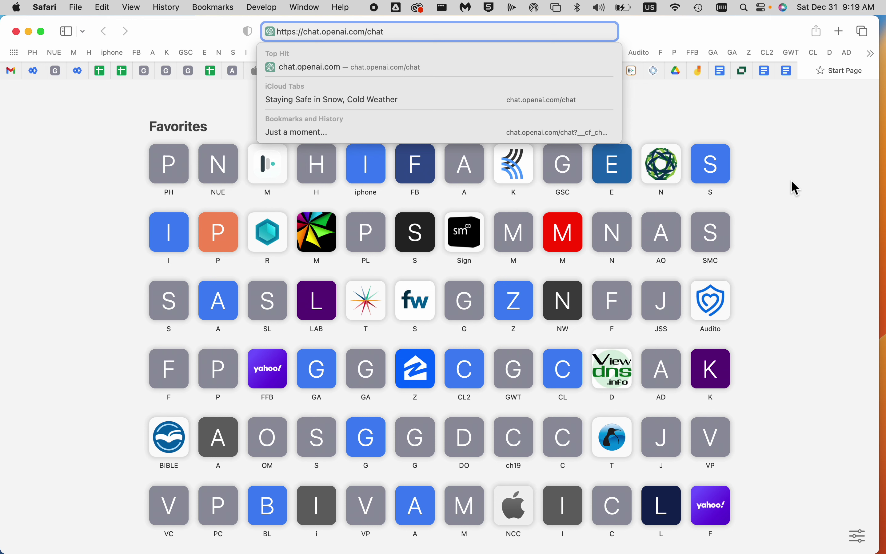
key("Return")
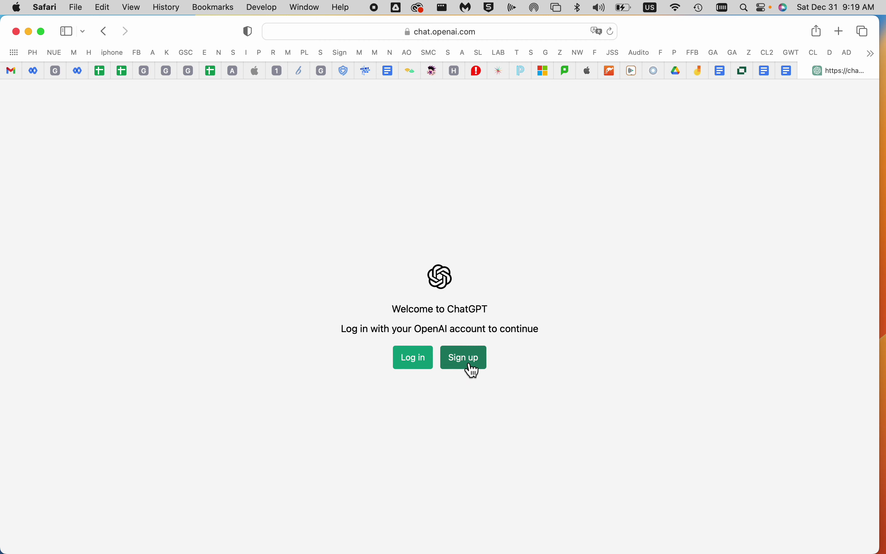
left_click(477, 371)
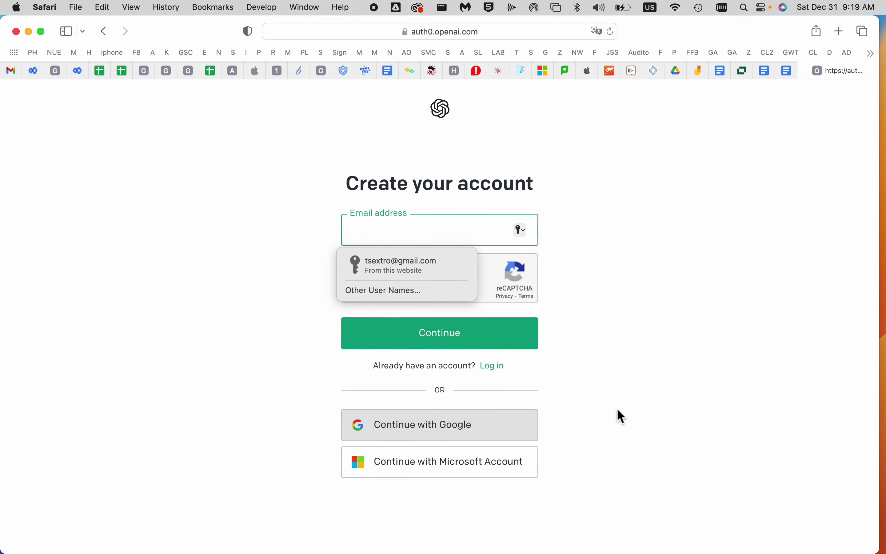
left_click(653, 389)
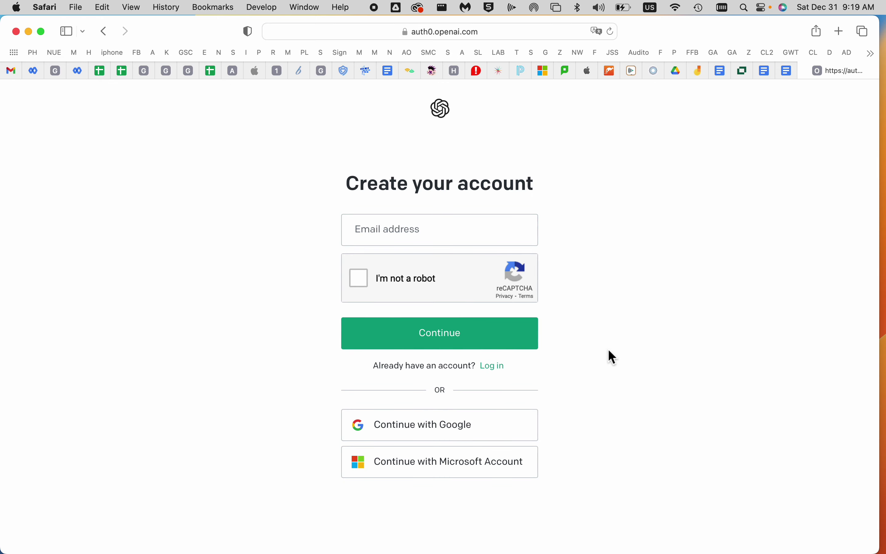
left_click(104, 33)
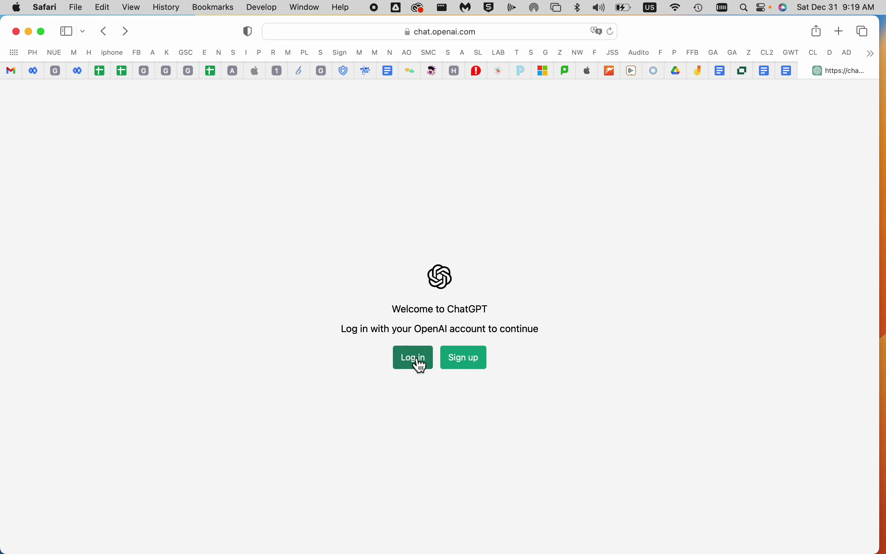
Log in to ChatGPT with a Google account
left_click(420, 361)
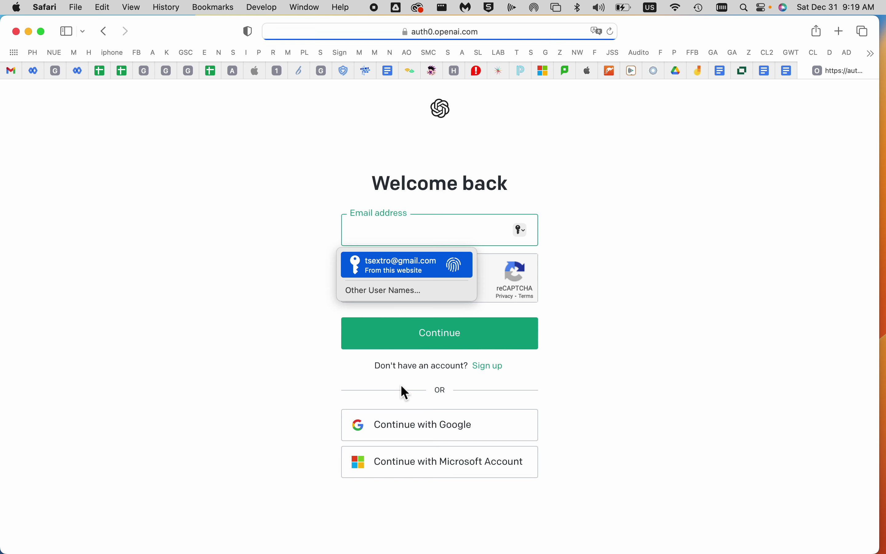
left_click(436, 438)
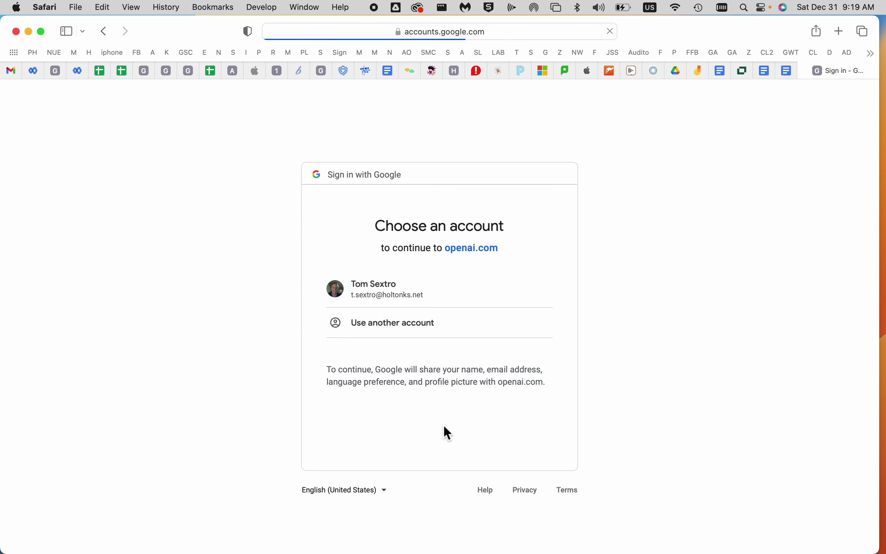
left_click(407, 295)
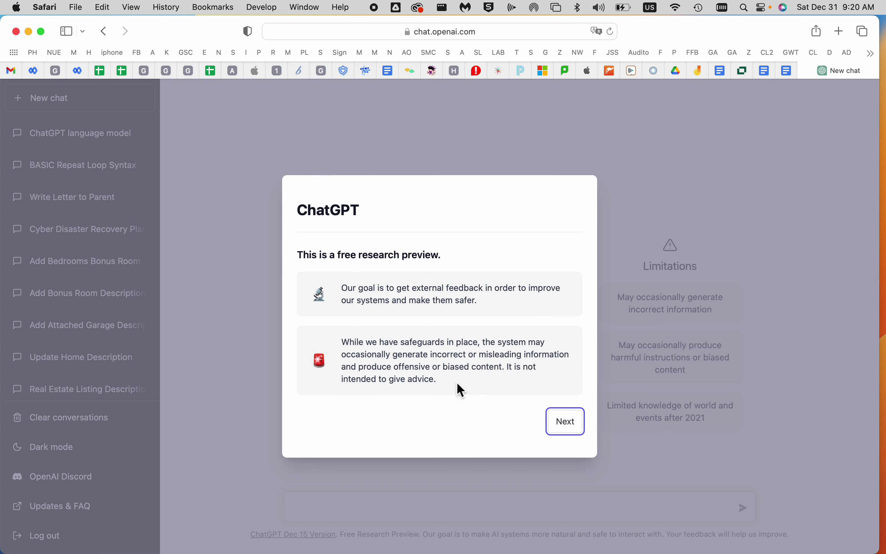
Dismiss the three intro notices to reach the start page and select the word Chat in the heading
left_click(568, 423)
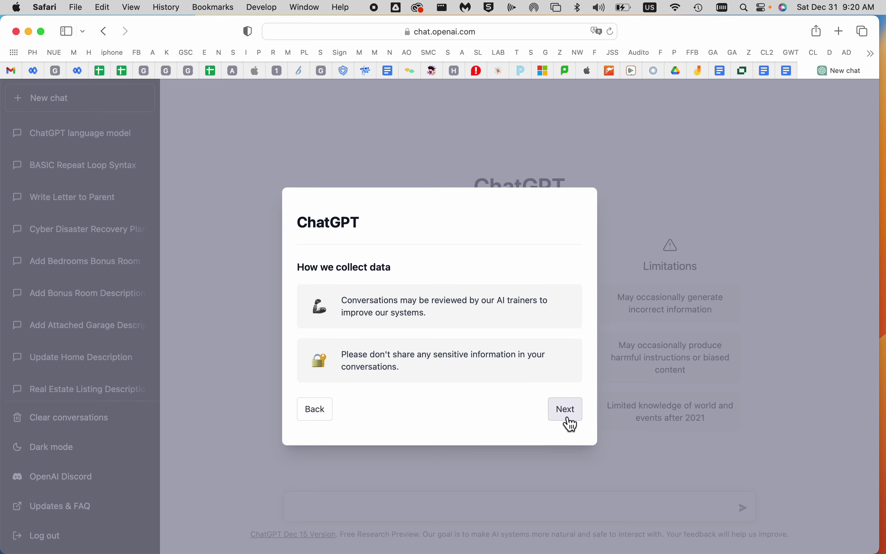
left_click(568, 415)
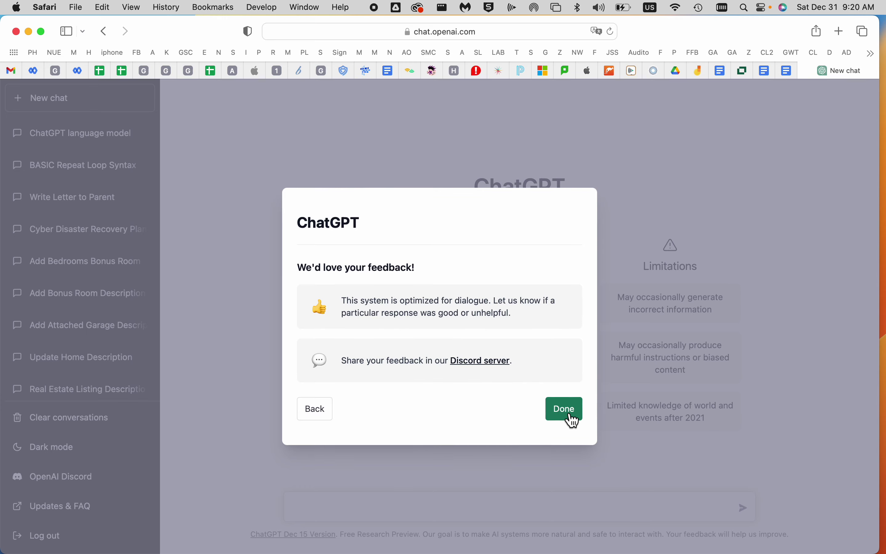
left_click(570, 414)
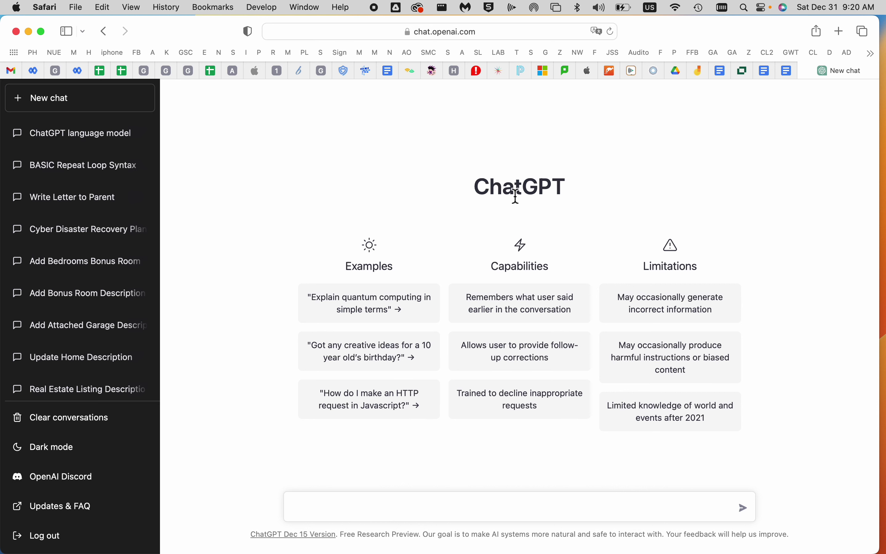
left_click_drag(514, 196, 473, 190)
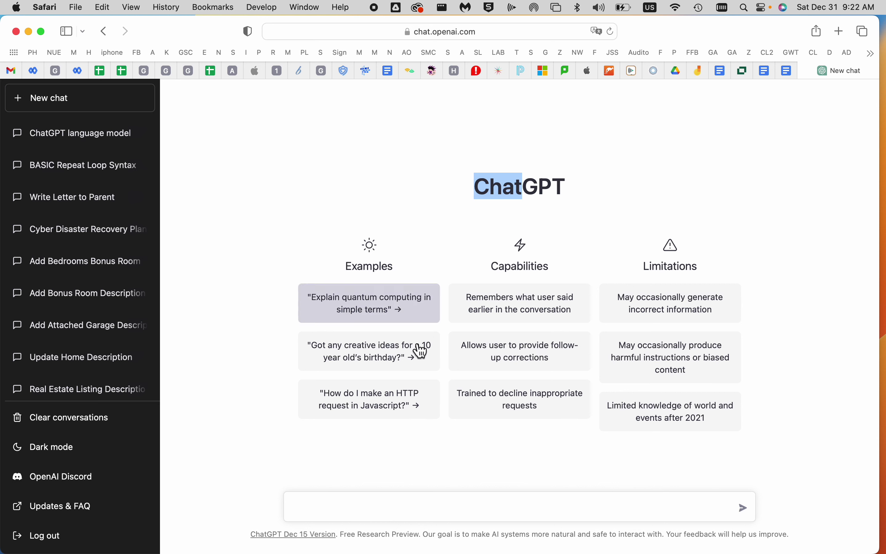
left_click(323, 508)
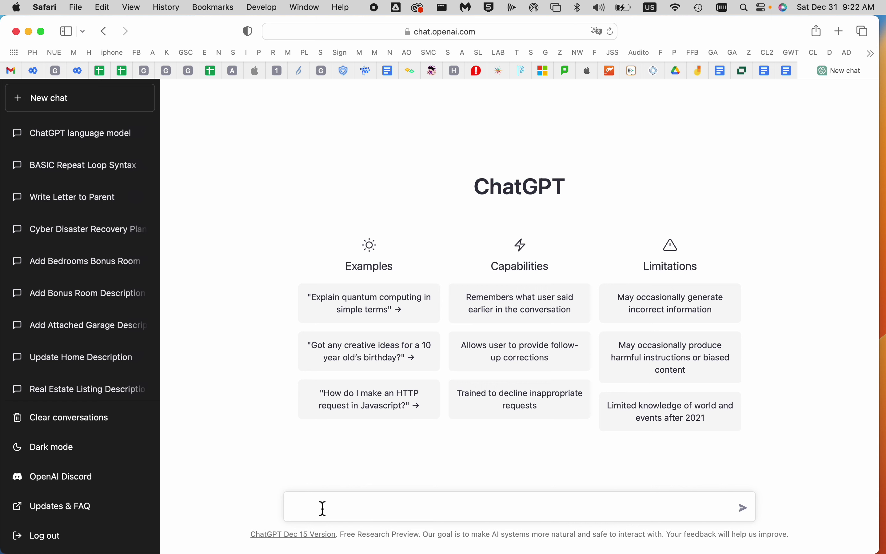
Ask ChatGPT 'what is chatgpt' in a new chat
type("what is chatgpt")
key("Return")
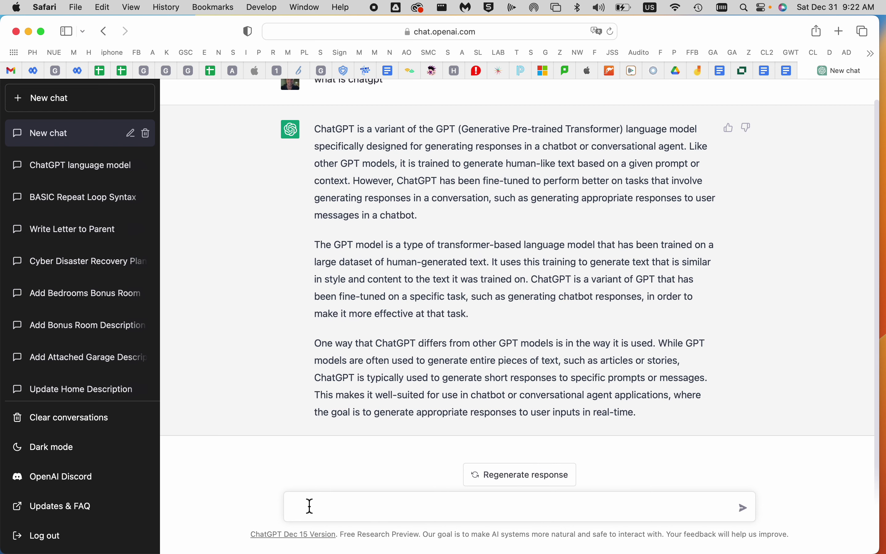
Send the follow-up 'explain in simple terms', fixing the typo in 'simple'
type("ex")
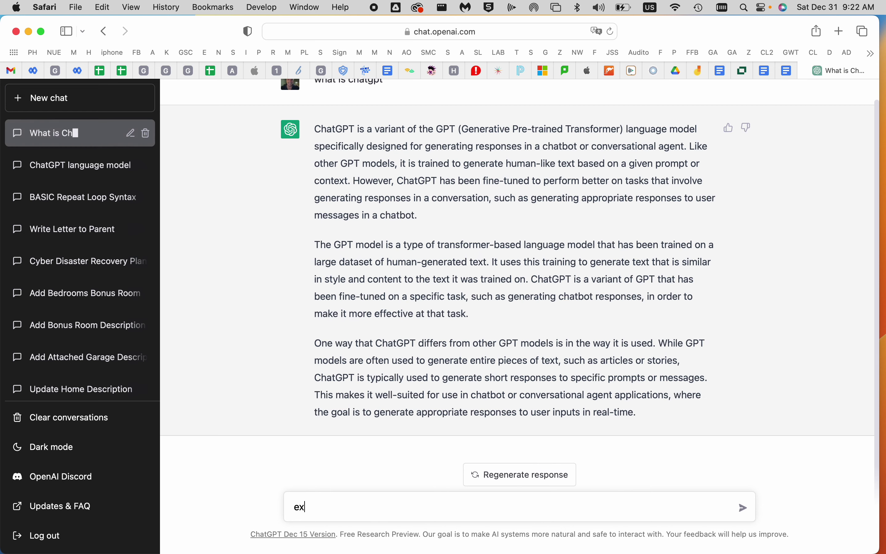
type("plain in simple")
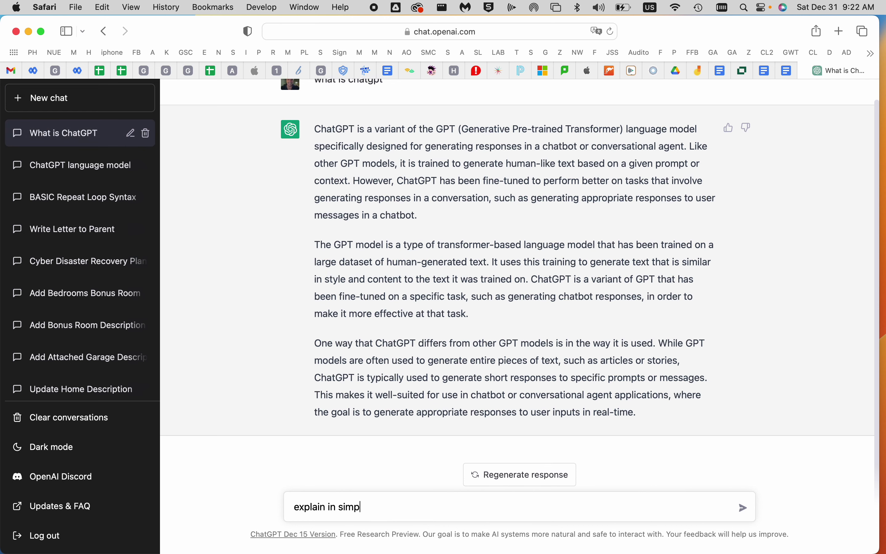
key("BackSpace")
type("le terms")
key("Return")
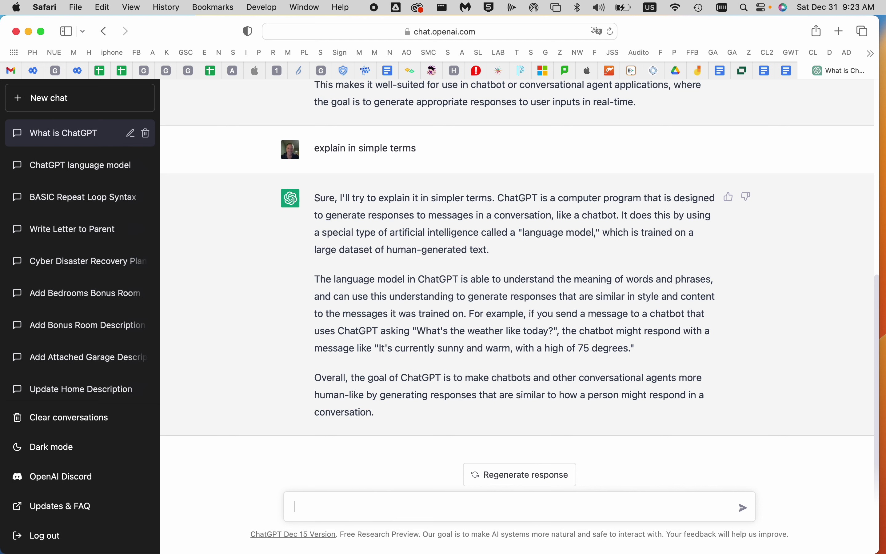
Ask why a 1993 Toyota pickup turns over and backfires but won't start
type("my 1993 toyota pickup")
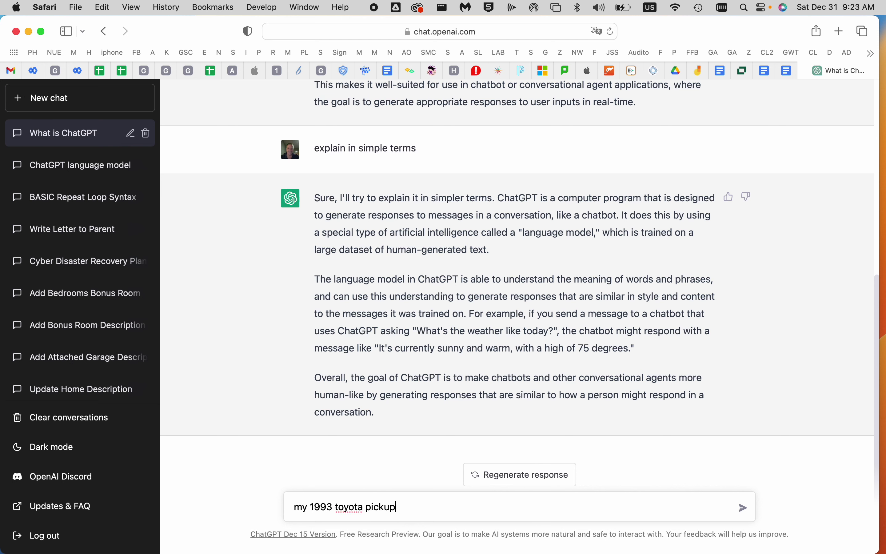
type(" is not starting but the enging")
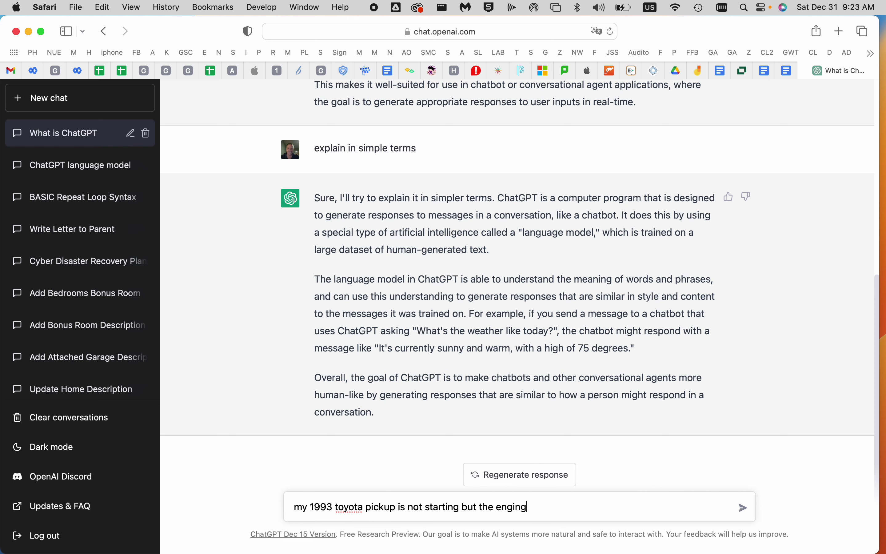
key("BackSpace")
type("e does turn over.  The eng")
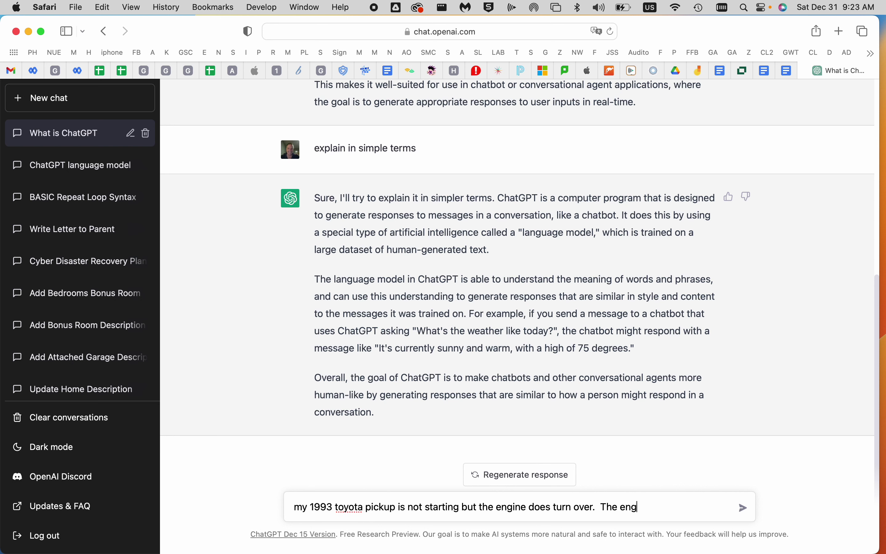
type("ine backfires, what do yo ")
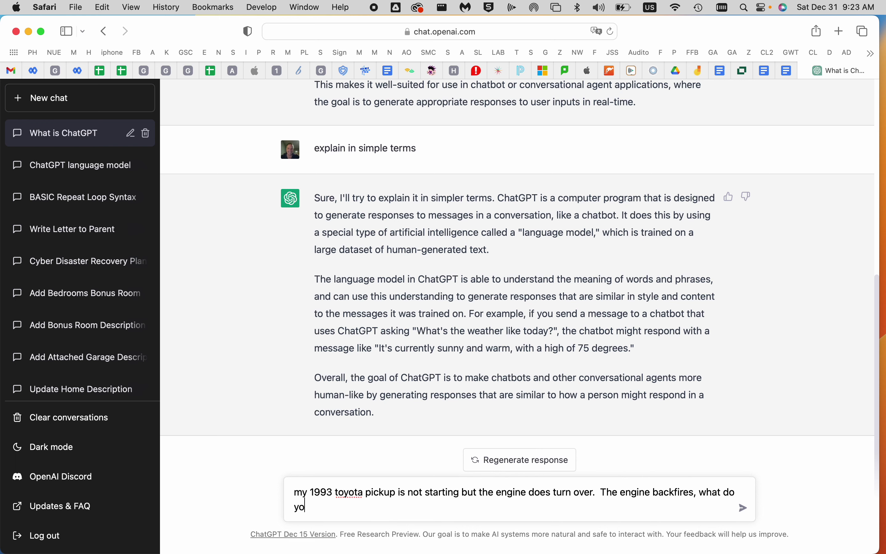
type("u suggest?")
key("Return")
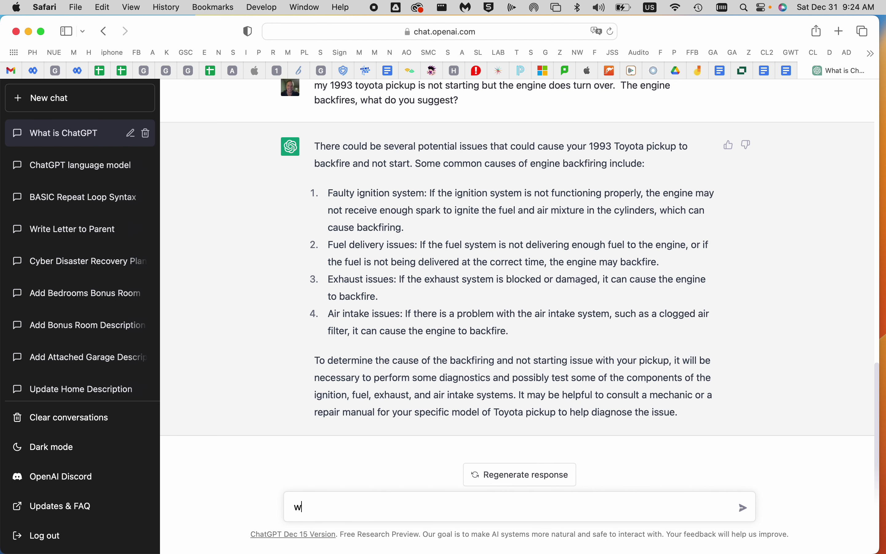
Follow up with 'what else could be wrong', then begin a real estate listing request for the house
type("lse w")
key("BackSpace")
type("could be w")
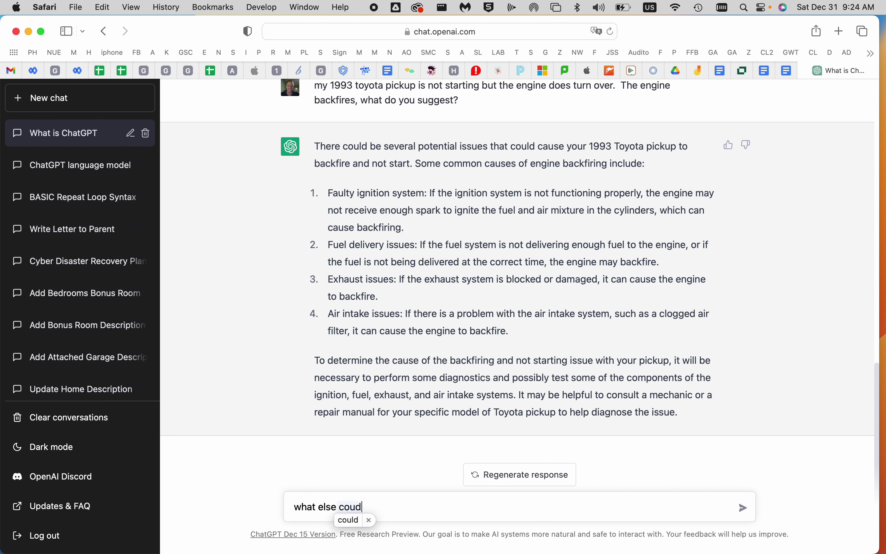
type("rong")
key("Return")
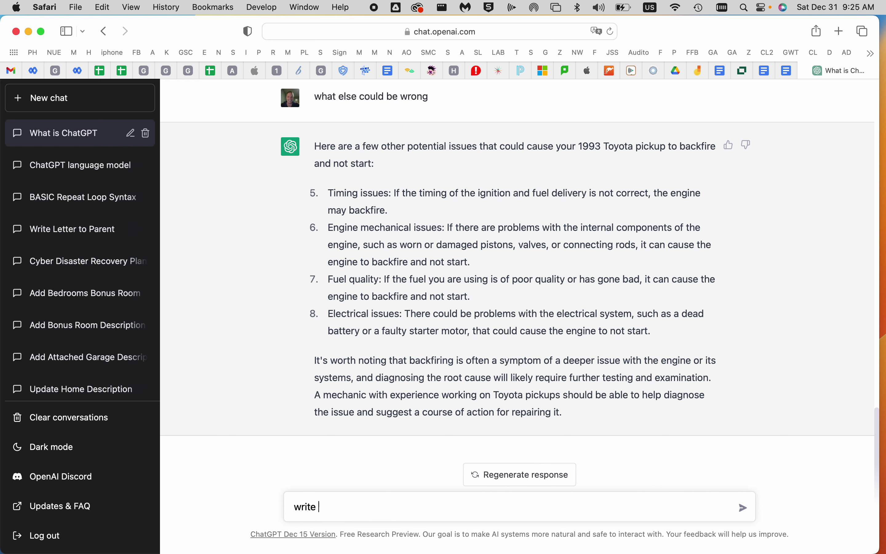
type("a real estate listing for my ")
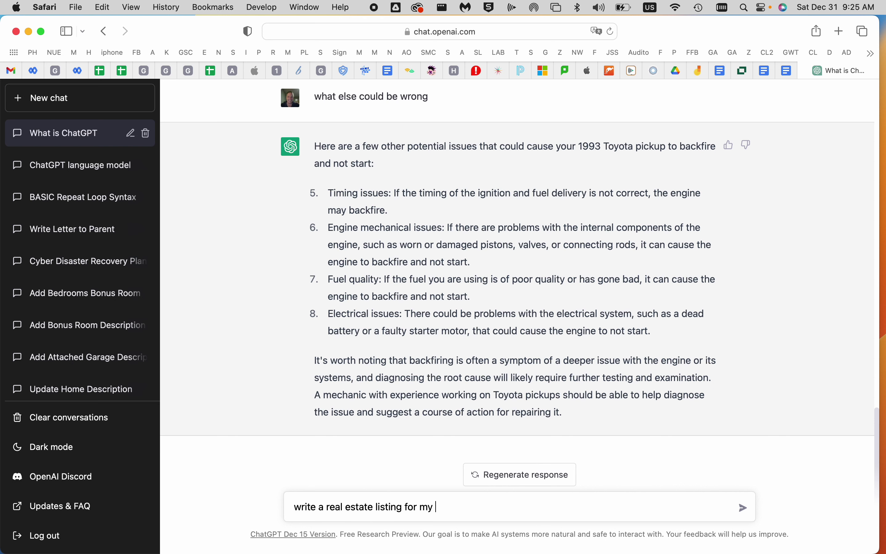
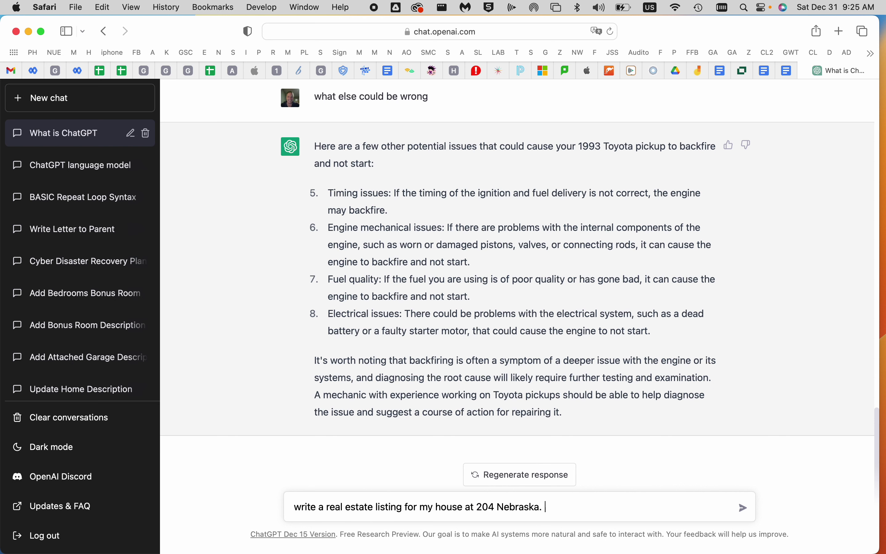
type("It has 3 bedroom and a ")
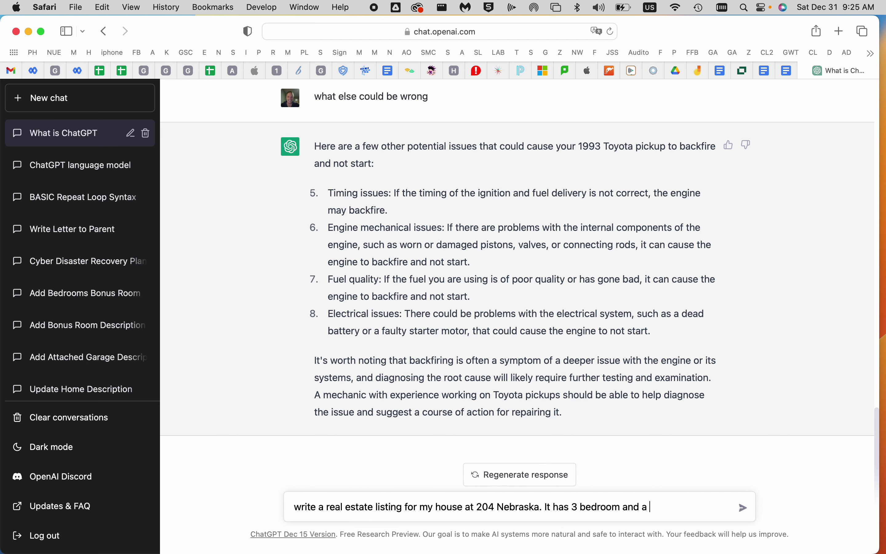
type("bonus room and the carpet ")
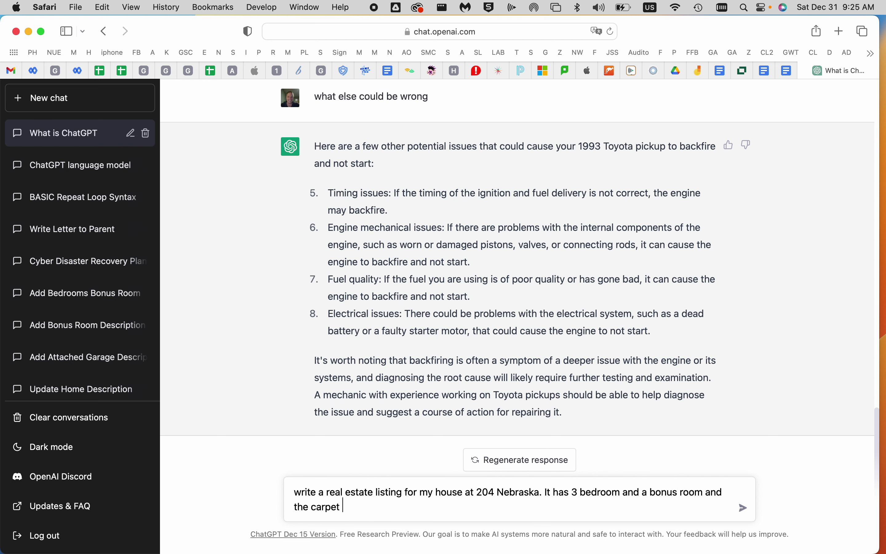
type("has been recently replaced and vin")
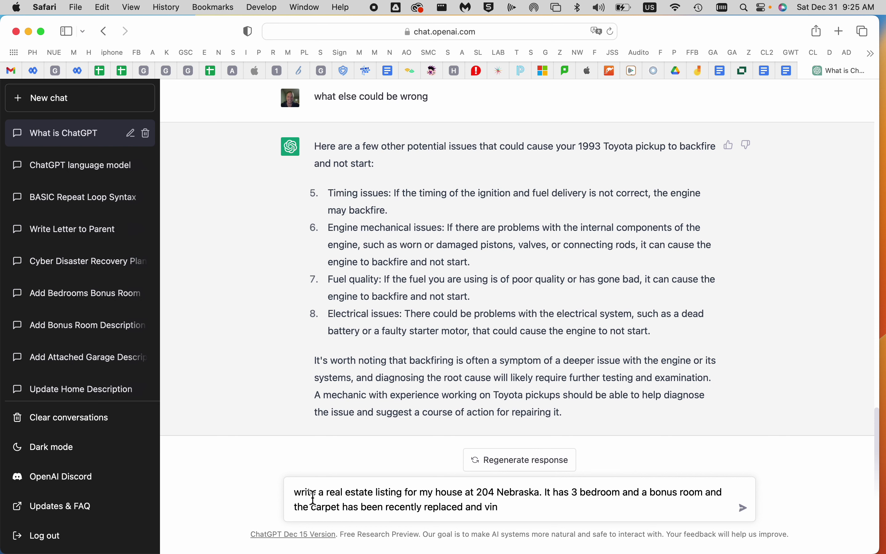
type("yl flooring installed")
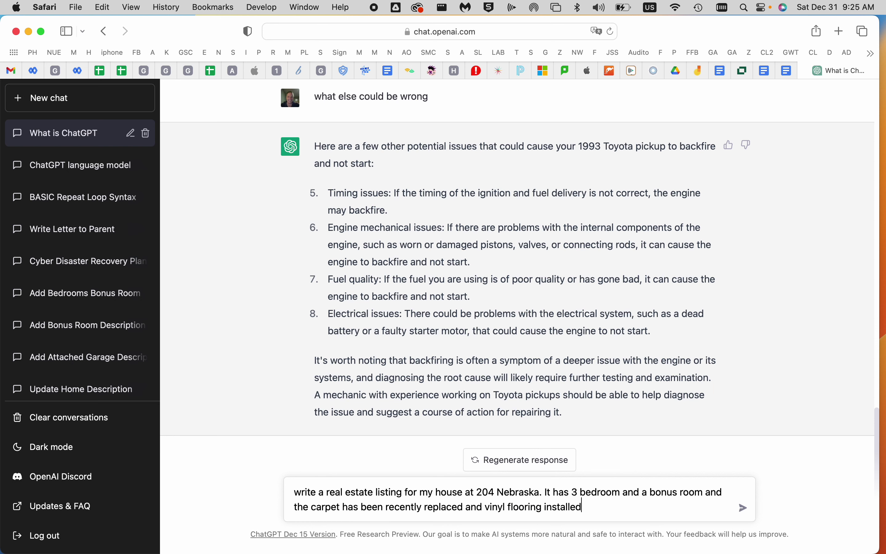
type(" in the basement.")
Send the 3-bedroom house listing request and begin a follow-up adding Ring cameras and an Orbi system
key("Return")
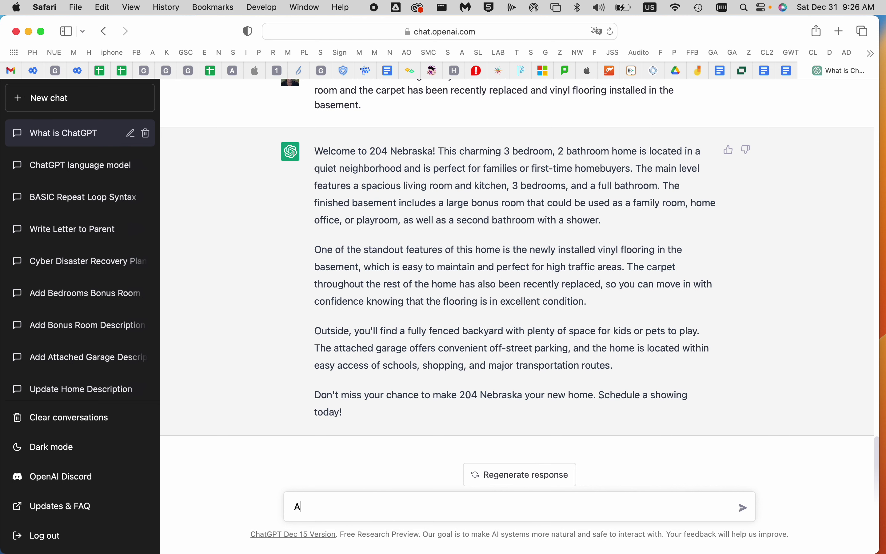
type("dd in It has ring cameras and a ")
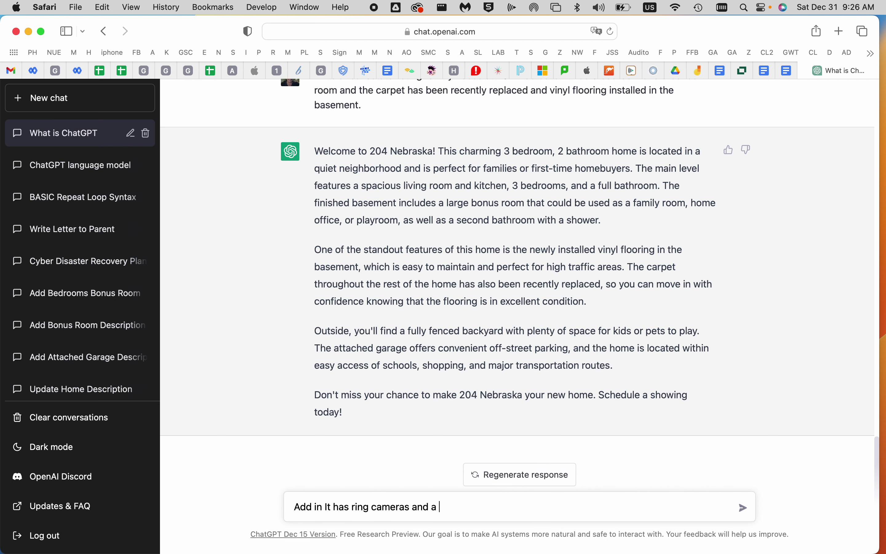
type("wireless orb syste")
Request the listing revised with Ring cameras and Orbi system, then begin a 2010 Mustang bill-of-sale request
key("BackSpace")
key("BackSpace")
key("BackSpace")
type("sys")
key("Return")
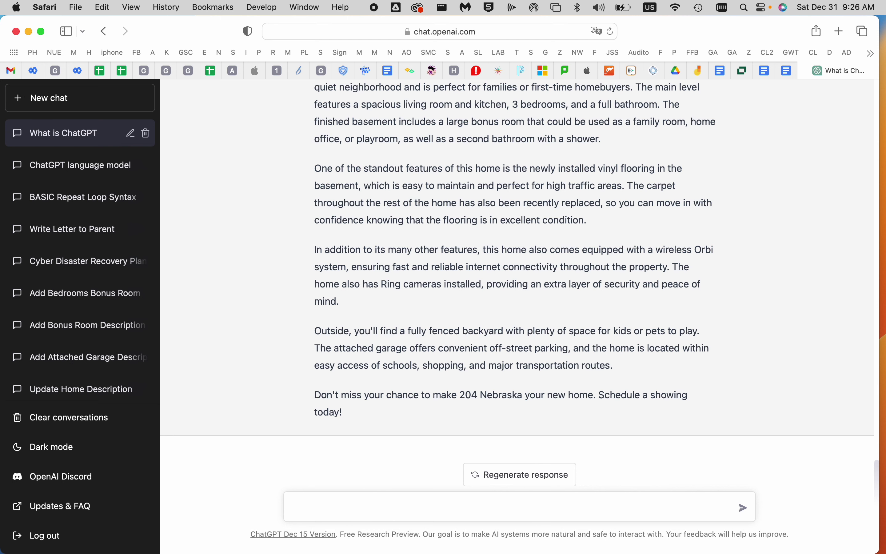
type("Write a bill of sale")
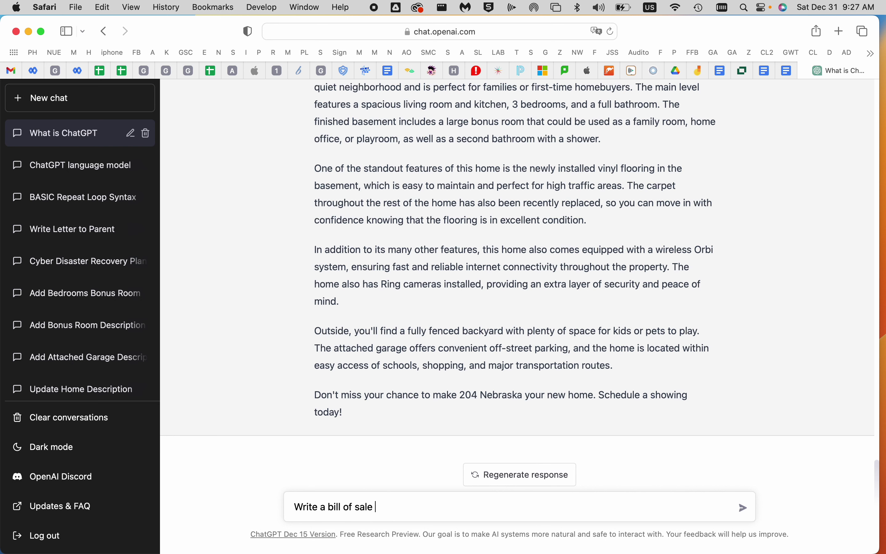
type(" that I'm selling.  It's a")
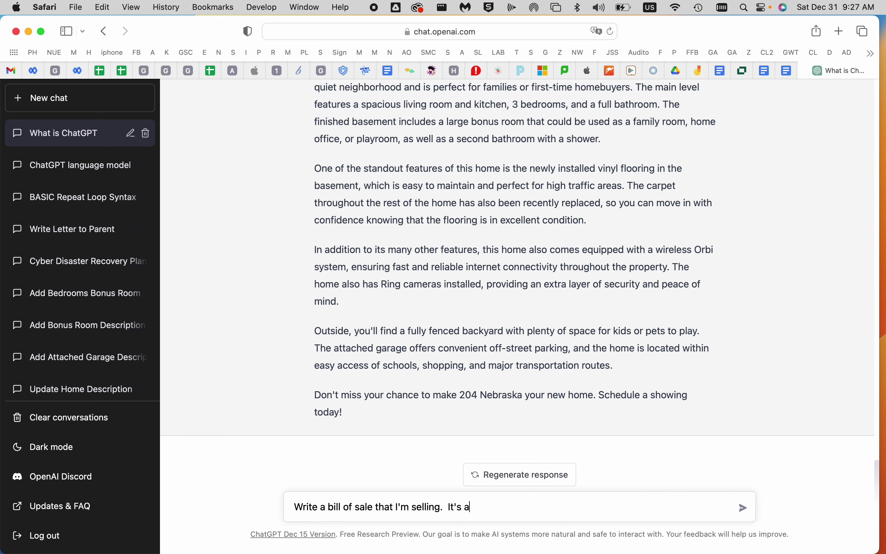
type(" 2010 Mustange")
Send the 2010 Mustang bill-of-sale request and begin an email request about a distracted student
key("Return")
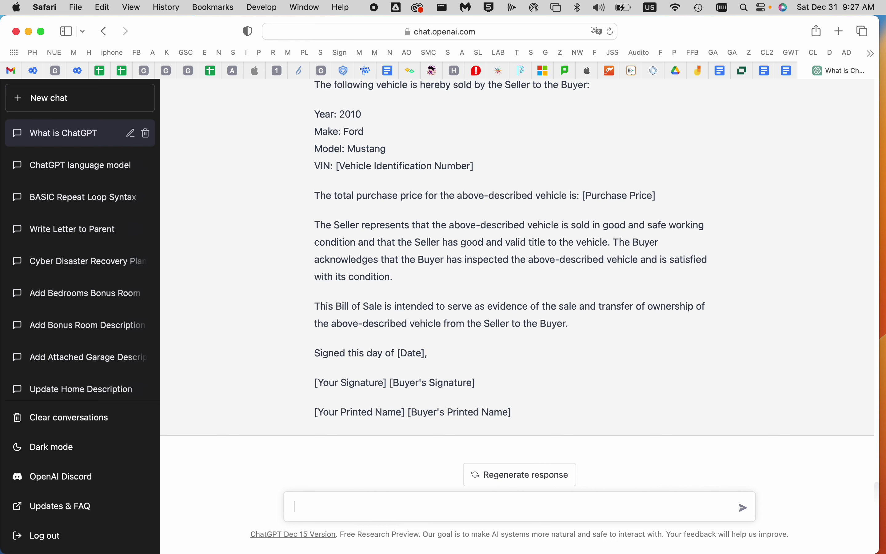
type("Write an email about Johnny.  ")
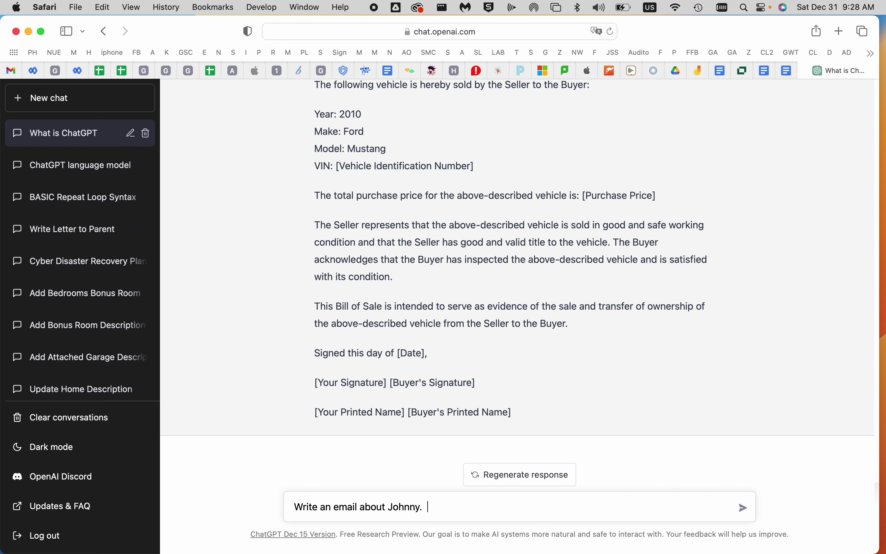
type("Johnny is a student who is often d")
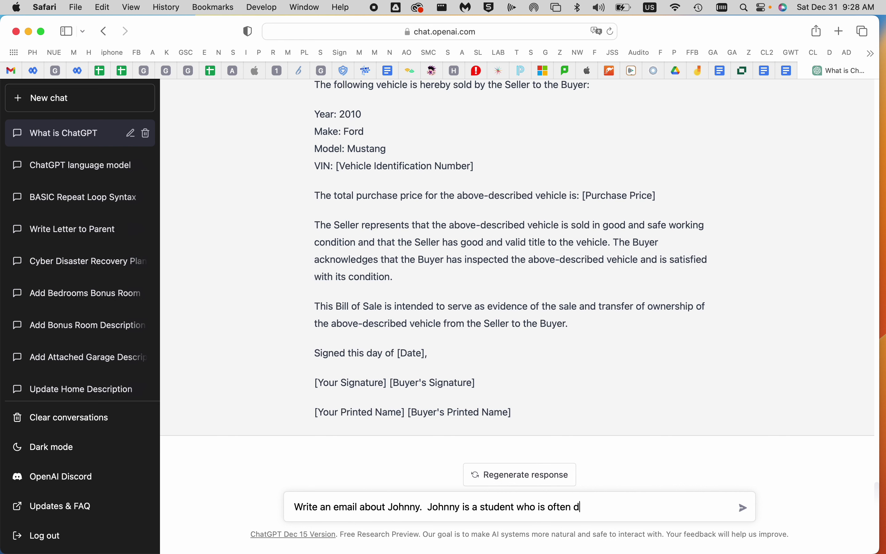
type("istracted and comes ")
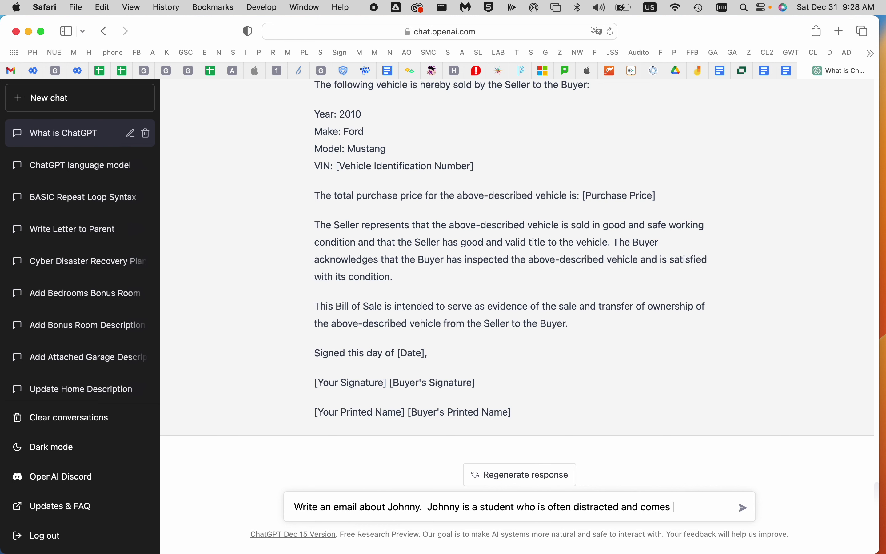
type("to school with a ")
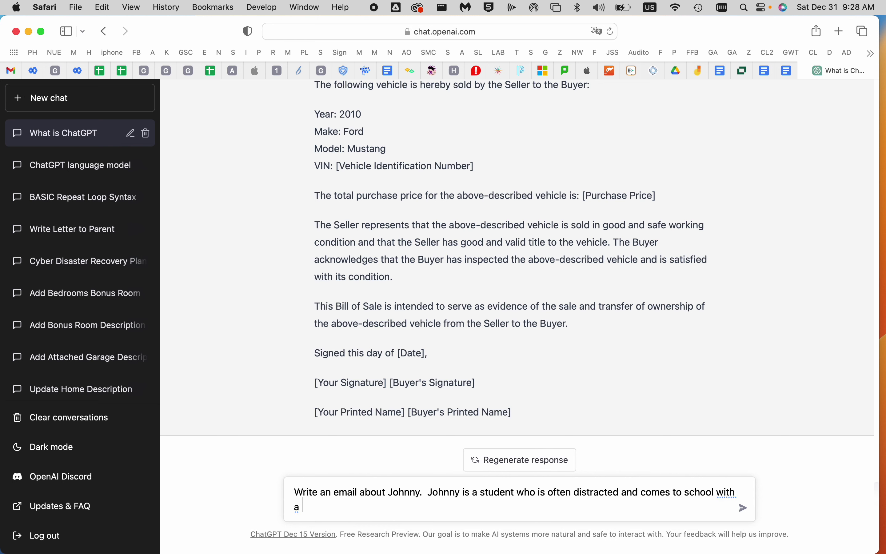
type("bad attitude.  His grade in ")
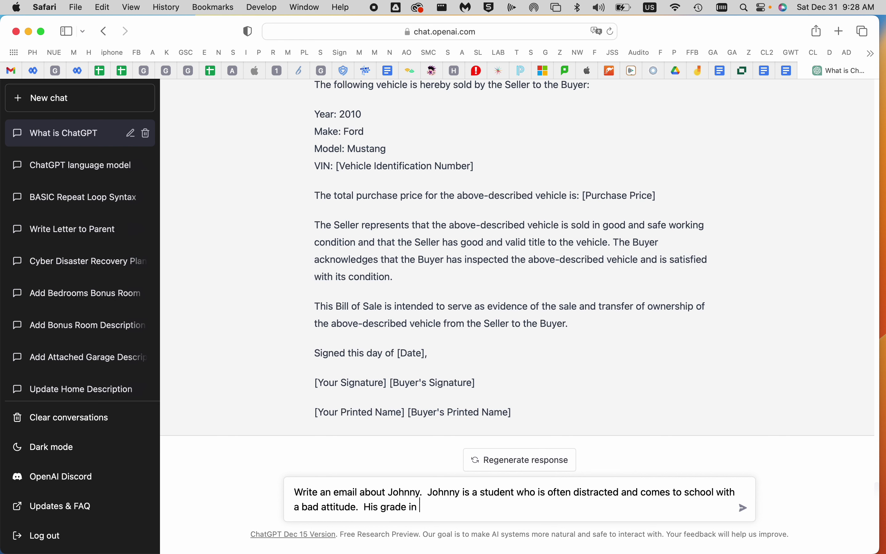
type("Math is failing and")
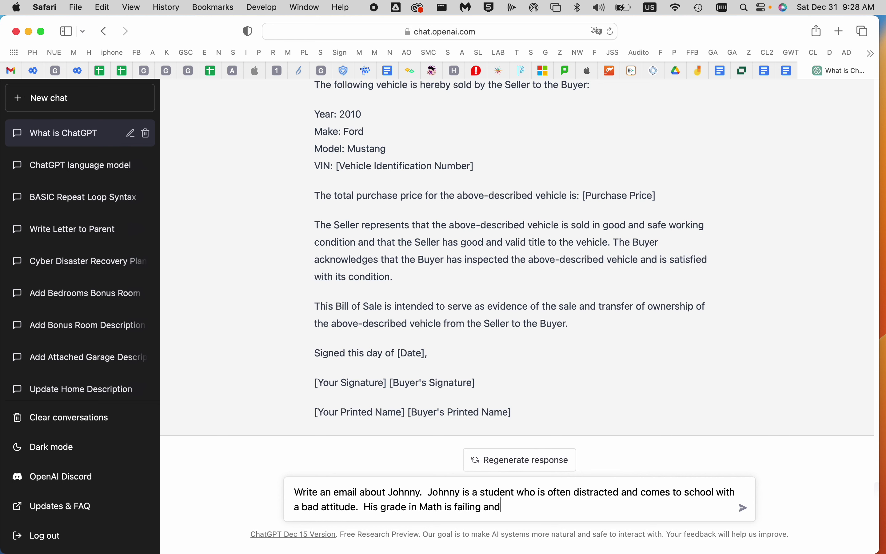
type(" we need to help him.")
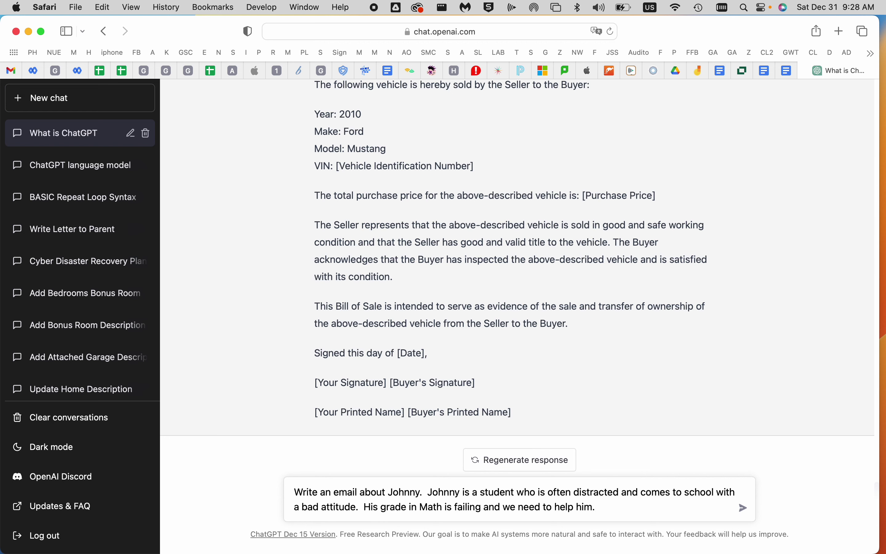
Send the email request about the distracted student failing Math and review the drafted email
key("Return")
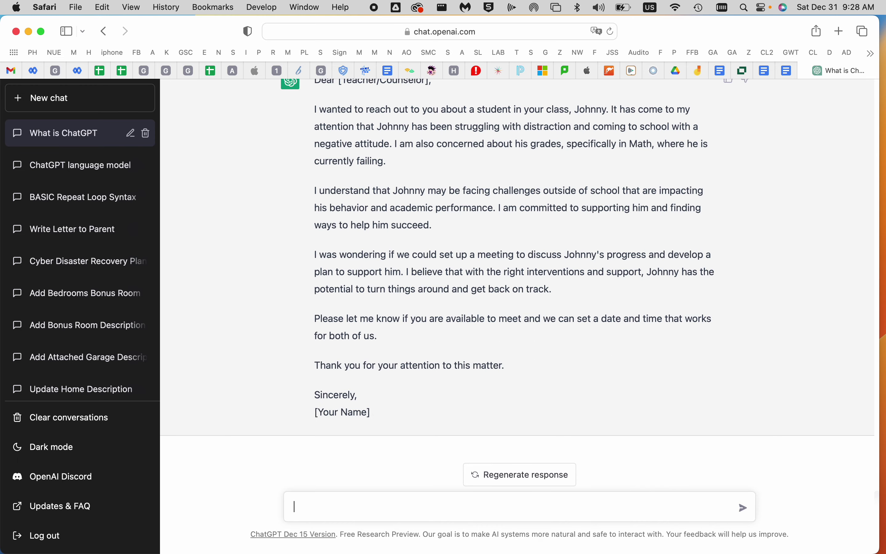
scroll(408, 242, "up", 3)
scroll(408, 242, "down", 3)
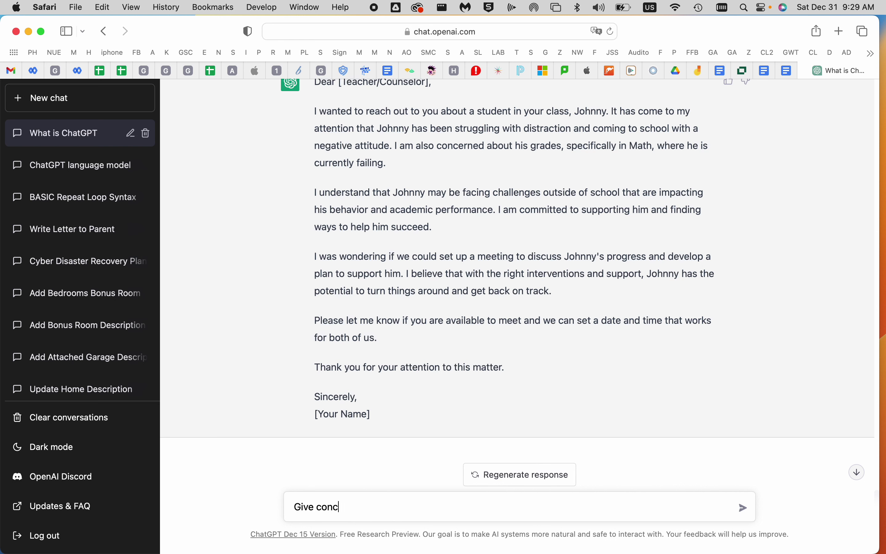
Ask for concrete examples of teaching science to a 1st grade classroom
type("t")
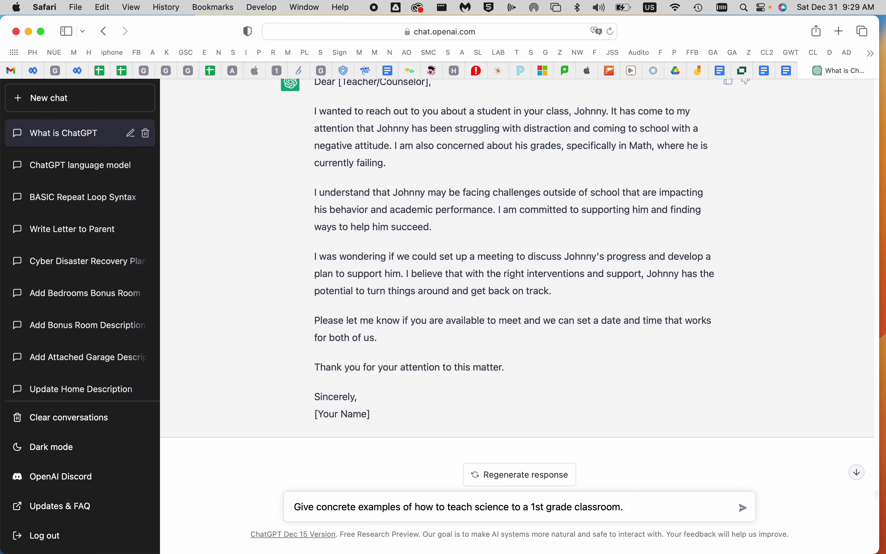
key("Return")
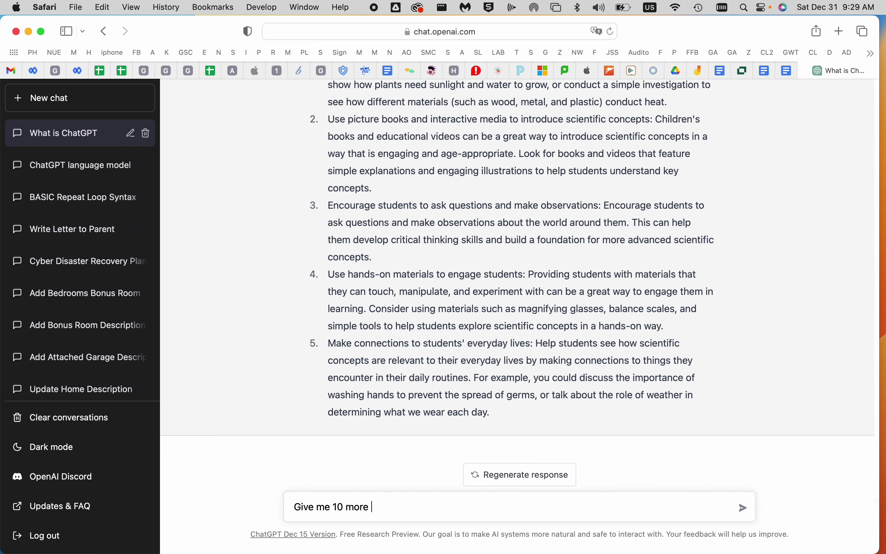
Request 10 more science teaching examples, extending the list to item 15
type("s")
key("Return")
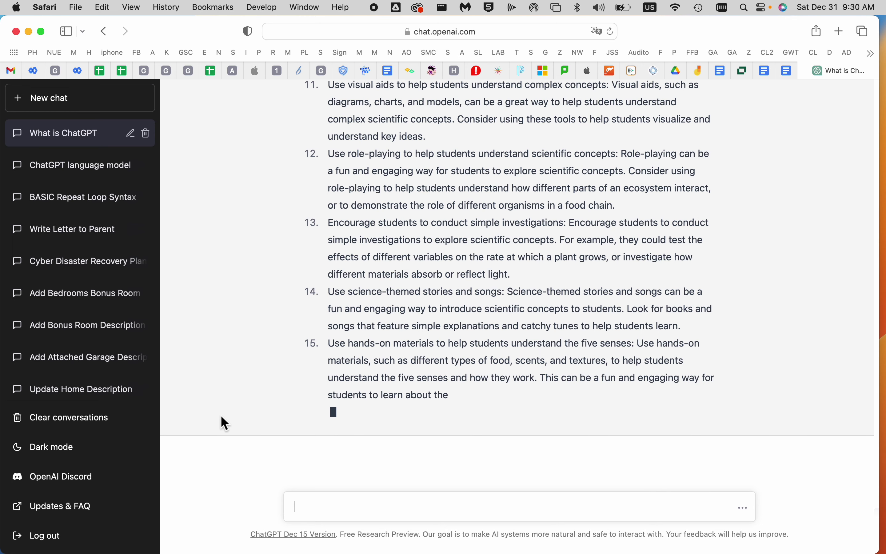
type("How can teachers incorporate technology to")
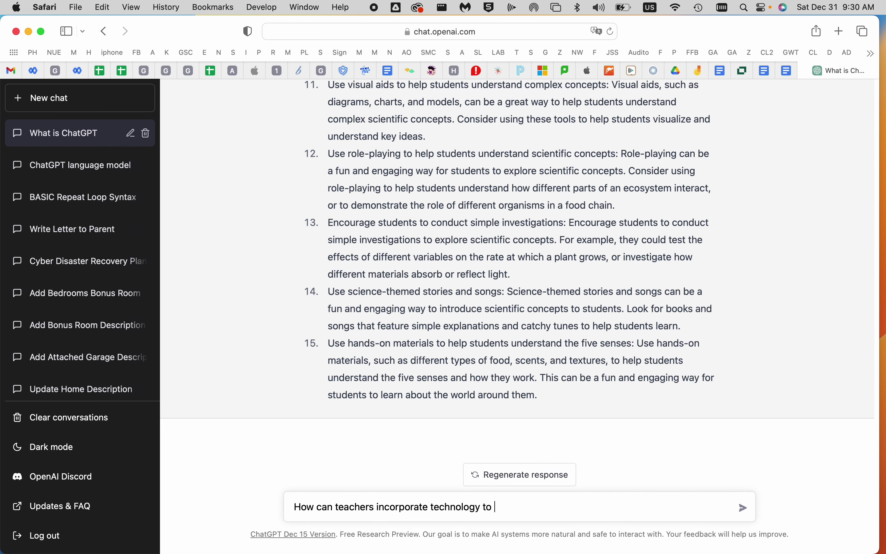
Correct the typo and send the question on how teachers can use technology to improve learning
key("BackSpace")
key("BackSpace")
type("r")
key("Return")
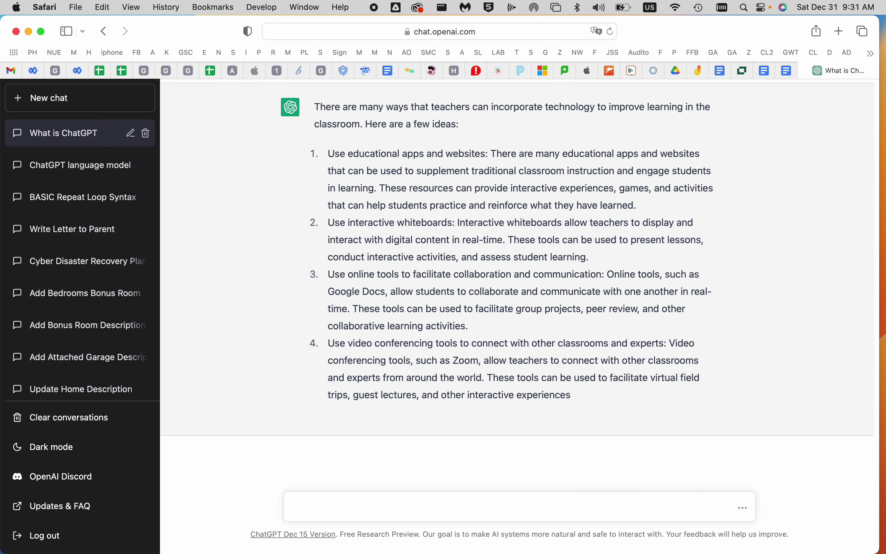
Request a joke urging school employees to complete their KnowBe4 cyber security training
type("Writ")
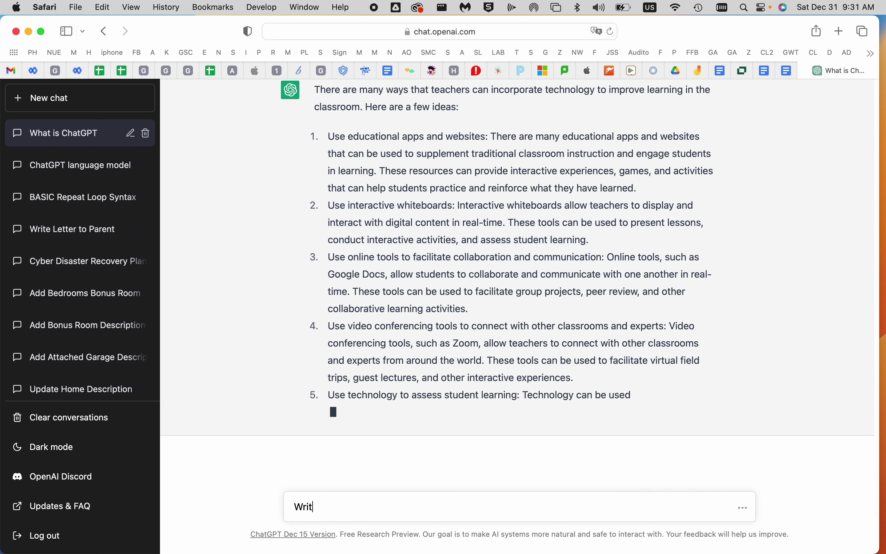
type("e a joke whi")
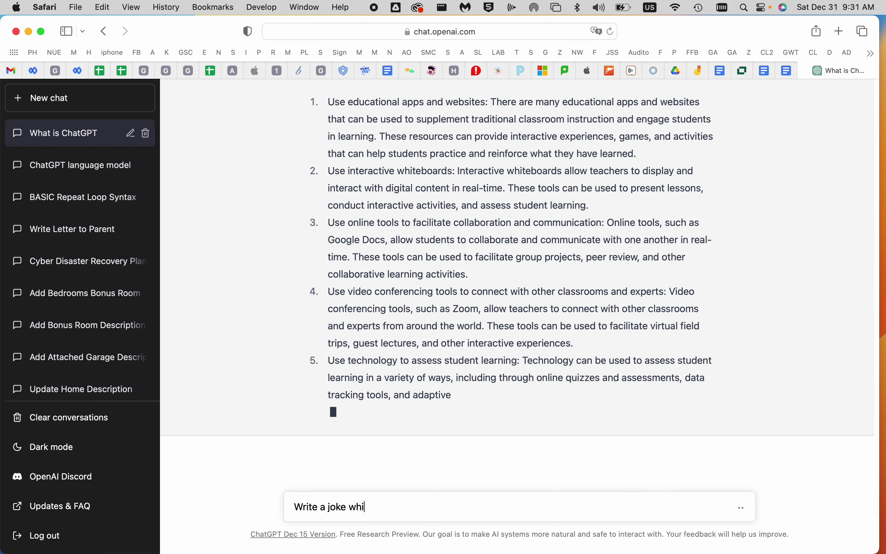
type("ch encourages scho")
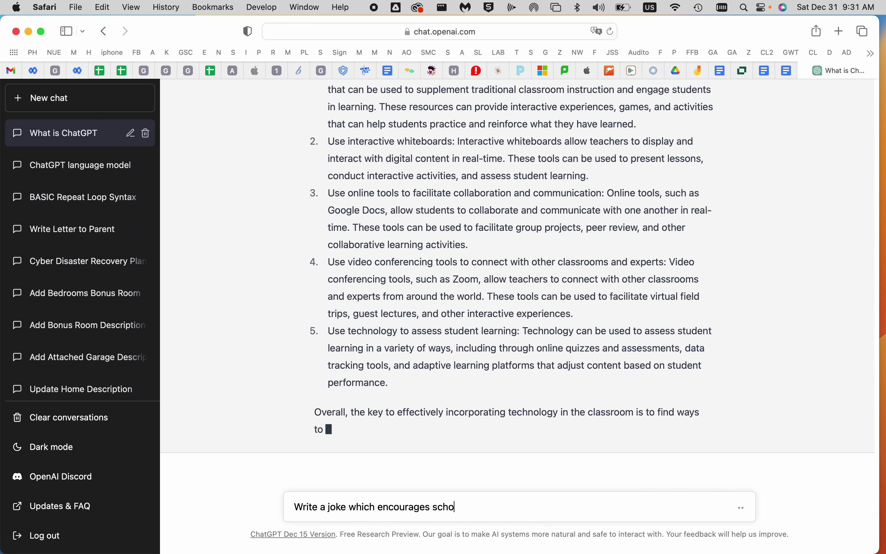
type("ol employees to complete their knowbe4 cyber security training")
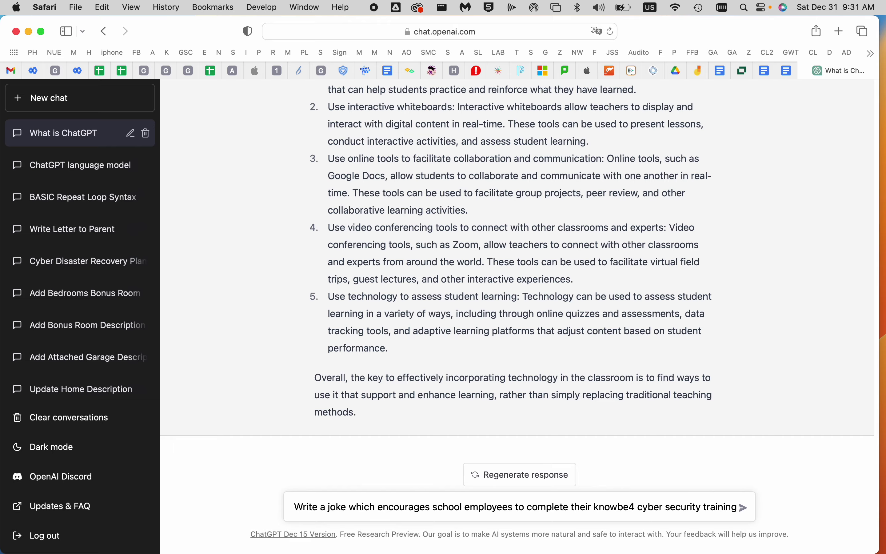
key("Return")
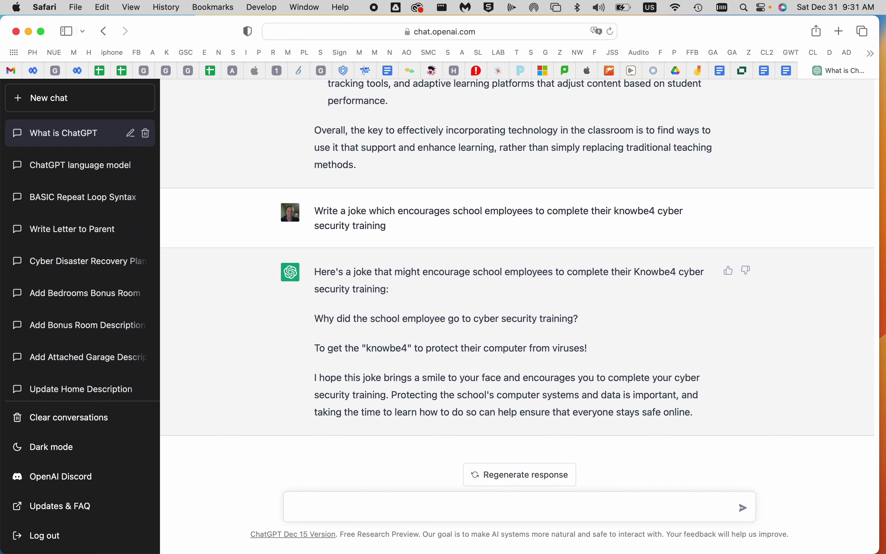
Send the prompt 'write a term paper on the war of 1812'
type("ite a term paper on ")
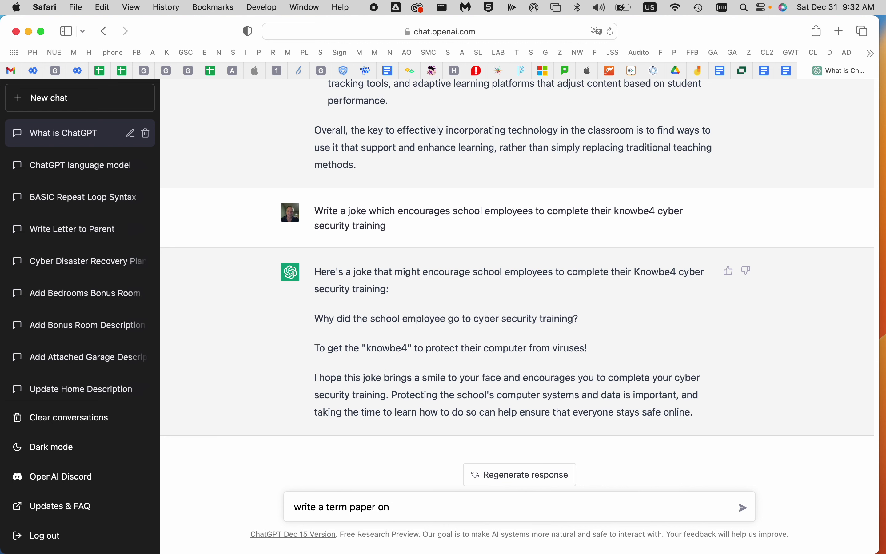
type("the war of 1812")
key("Return")
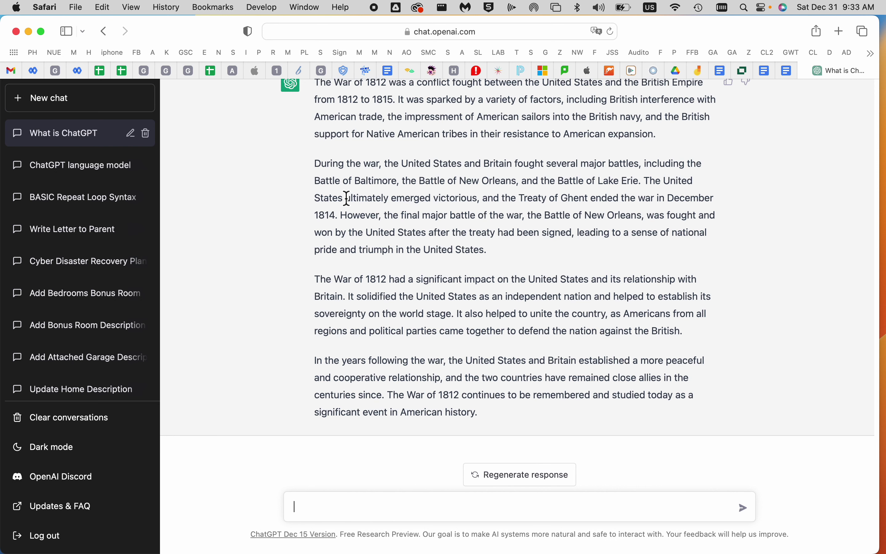
Send 'Provide legal advice for Kansas about traffic tickets', spelling out Kansas in full
type("Give me")
key("BackSpace")
key("BackSpace")
key("BackSpace")
key("BackSpace")
key("BackSpace")
key("BackSpace")
key("BackSpace")
type("Provide legal advice ")
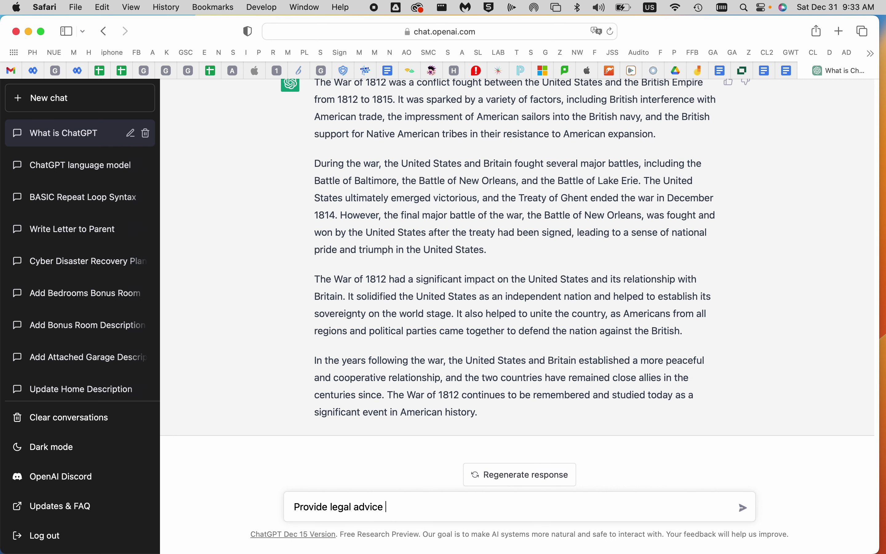
type("for Kansas about traffi")
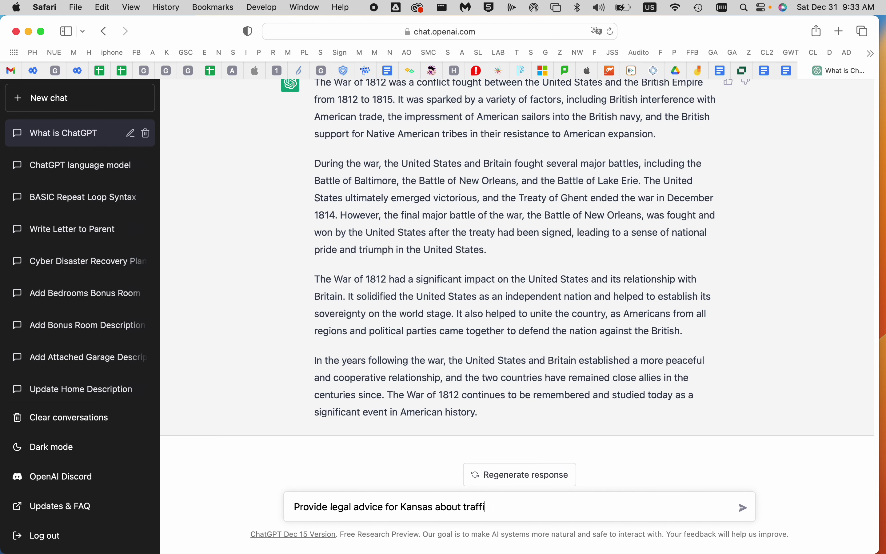
type("c tickets")
key("Return")
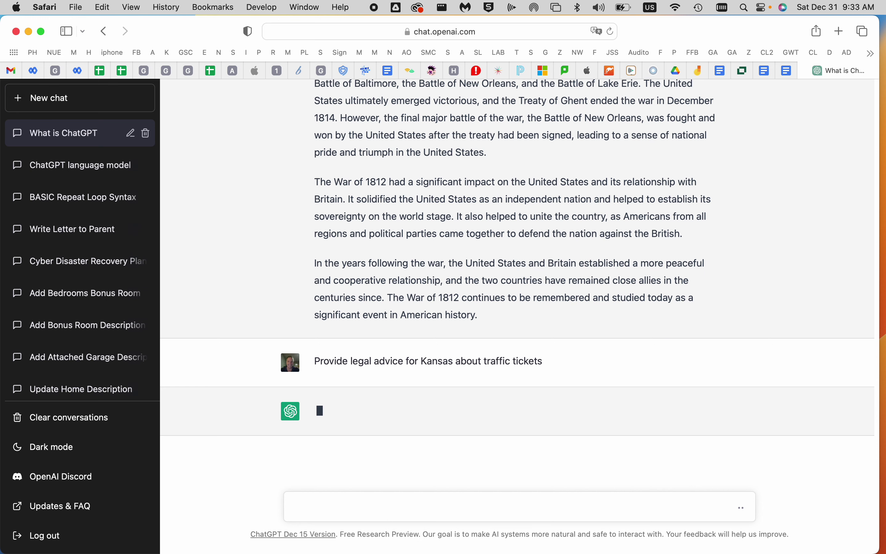